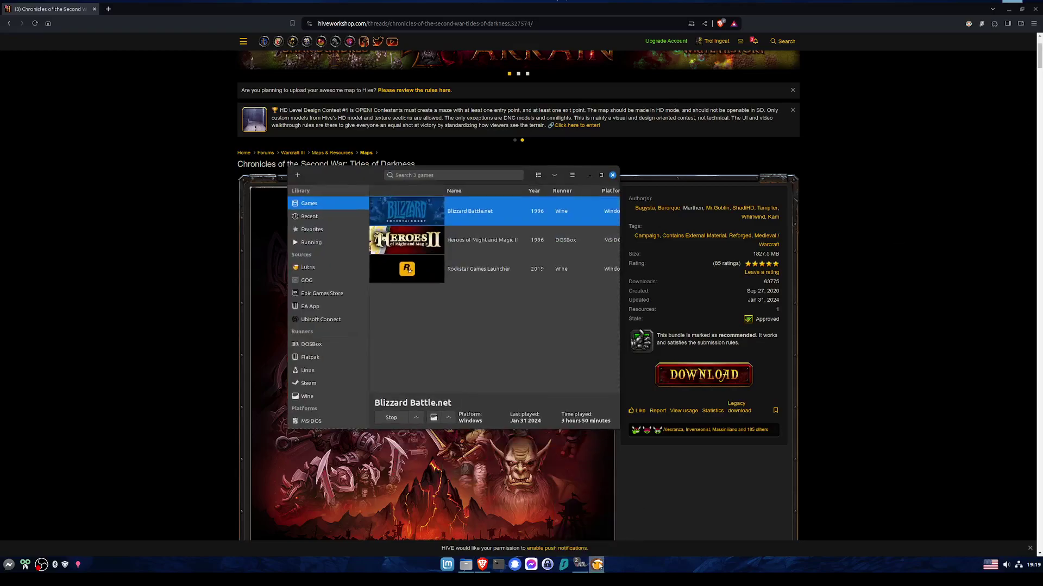
scroll(659, 281, down, 2)
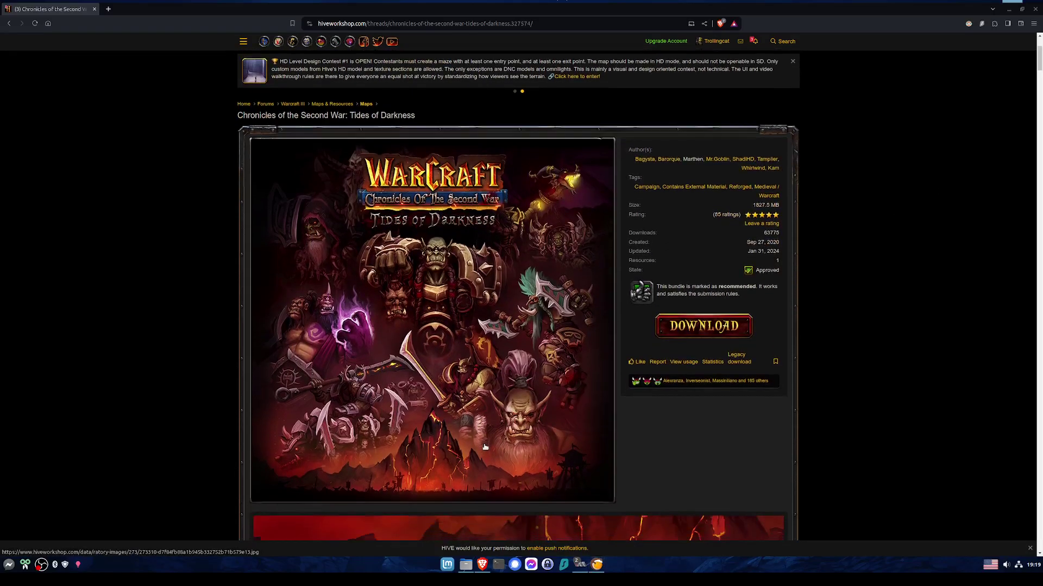
scroll(660, 281, up, 2)
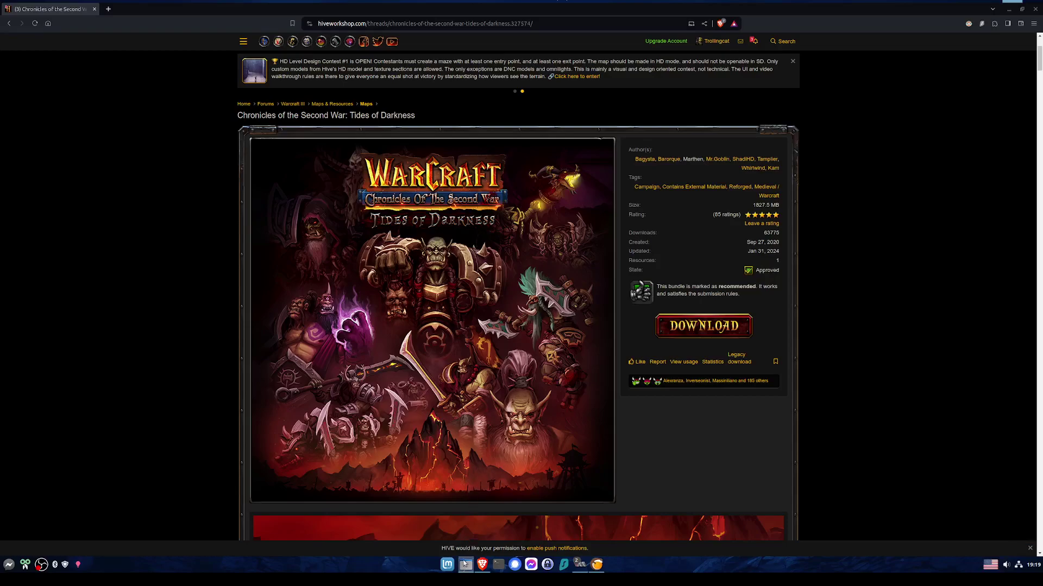
scroll(561, 407, down, 1)
scroll(560, 407, down, 6)
scroll(521, 424, down, 6)
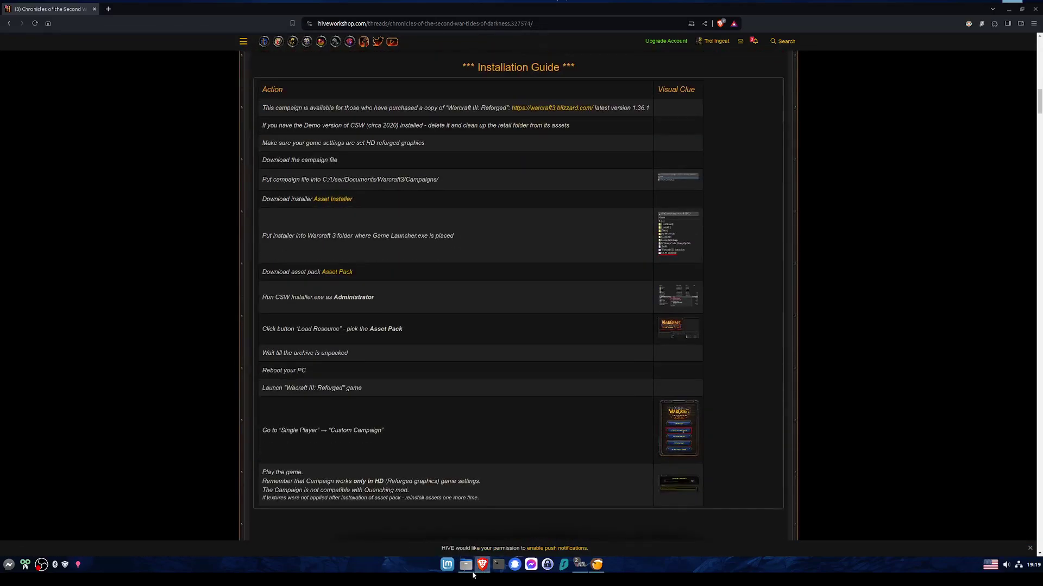
click(465, 566)
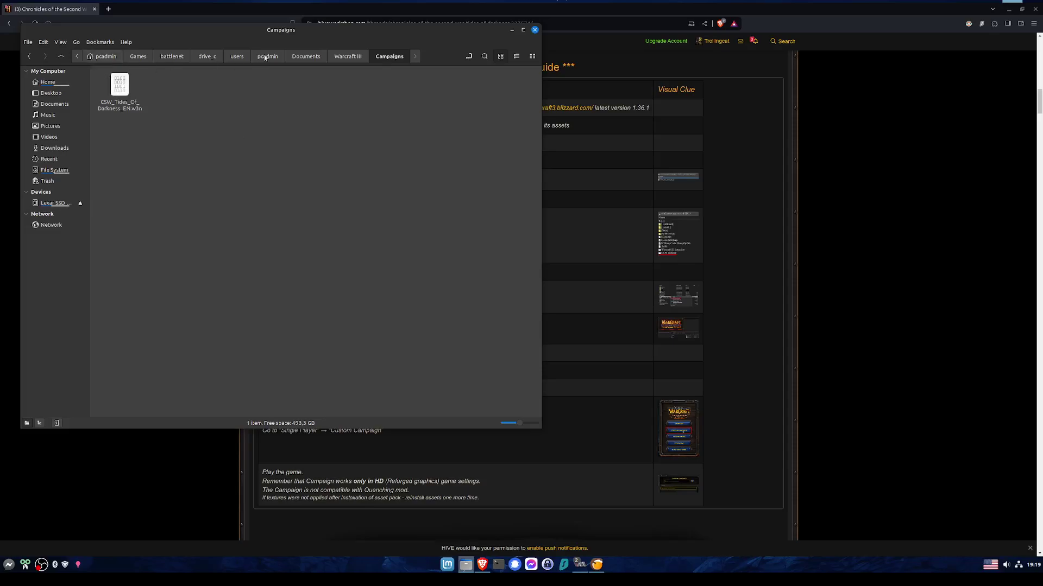
click(127, 91)
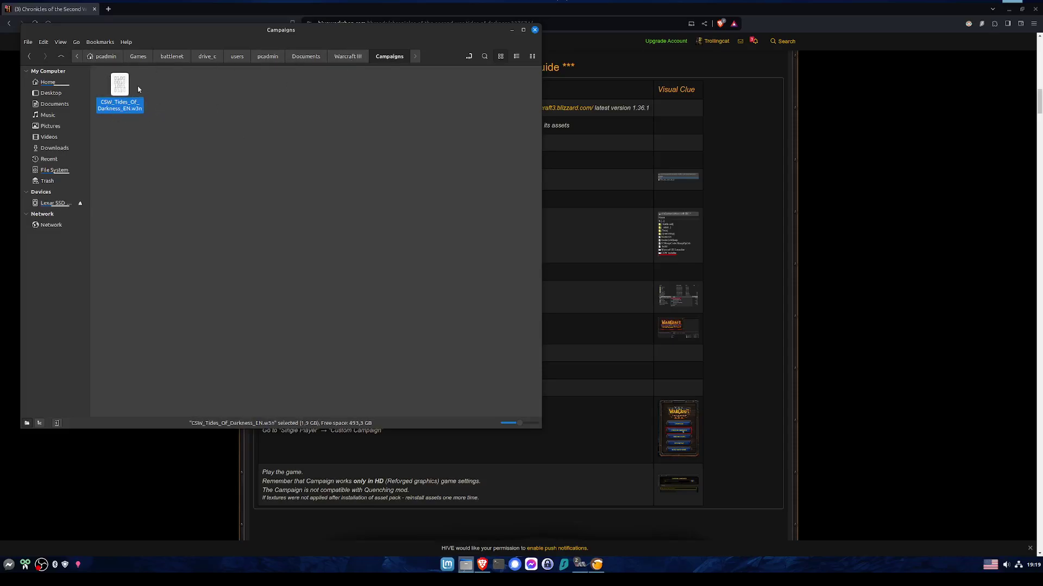
click(534, 30)
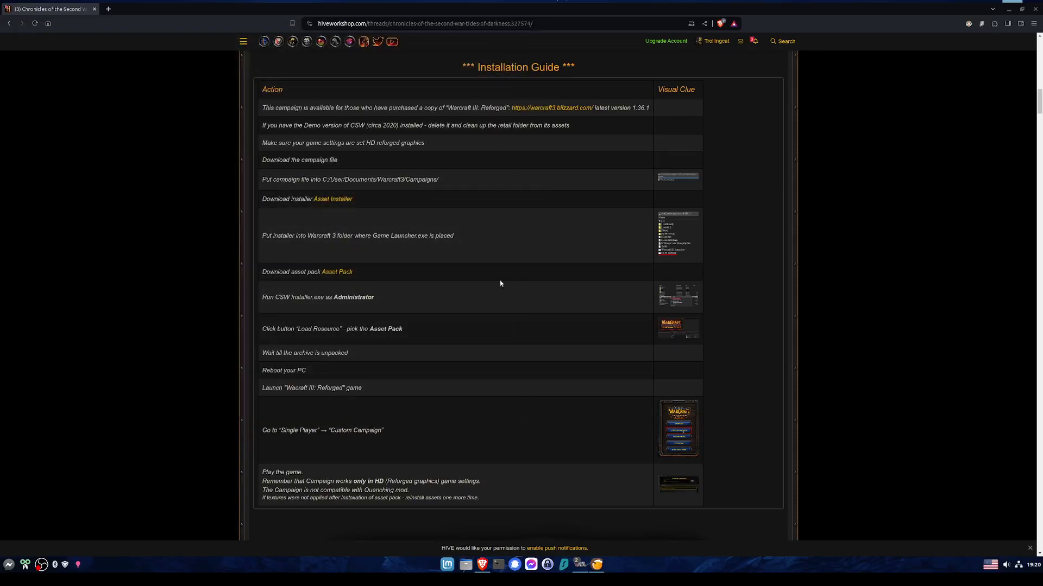
scroll(480, 305, up, 2)
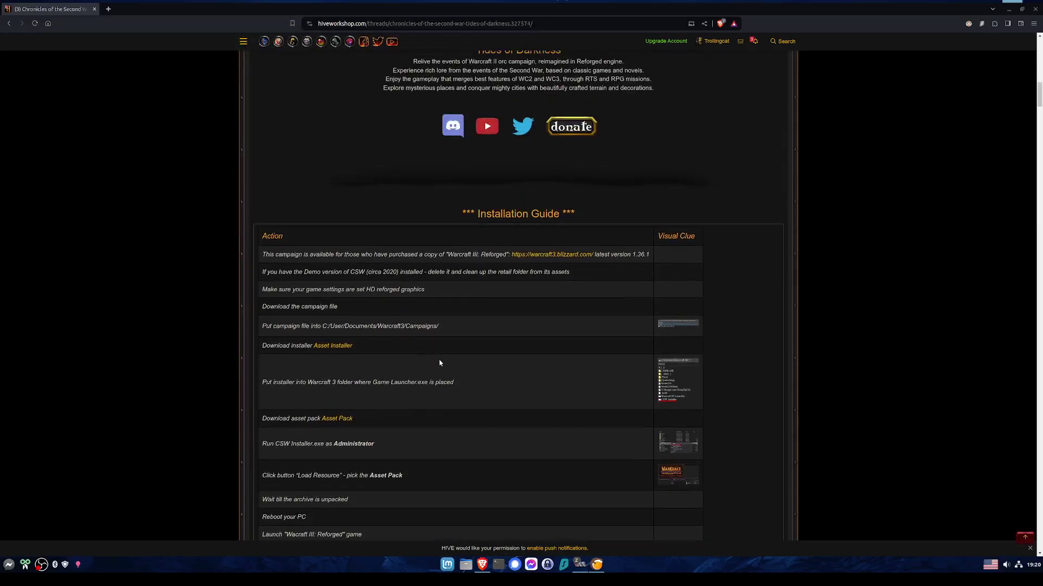
scroll(391, 440, down, 2)
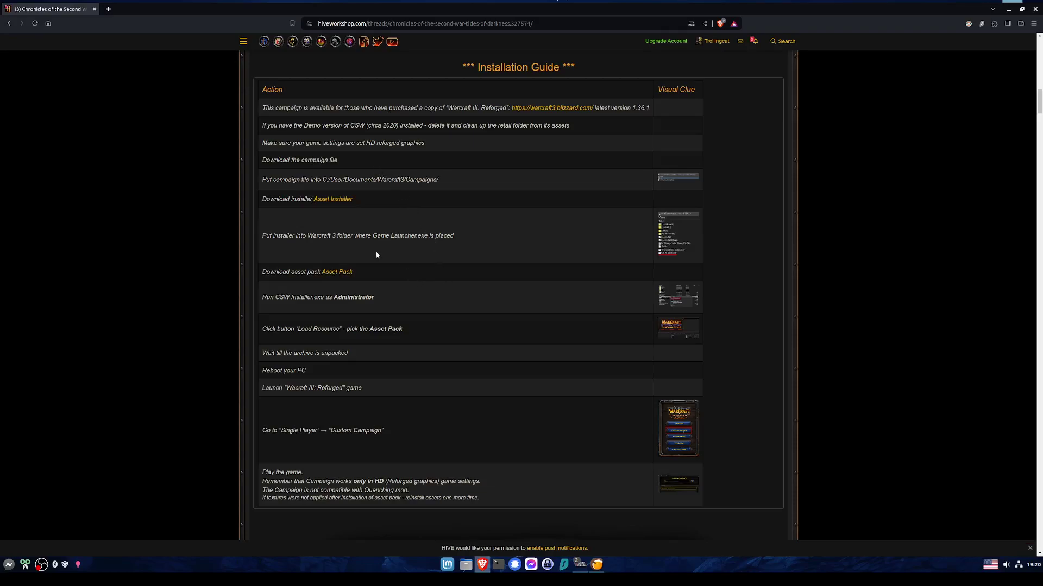
drag(261, 202, 281, 209)
click(307, 208)
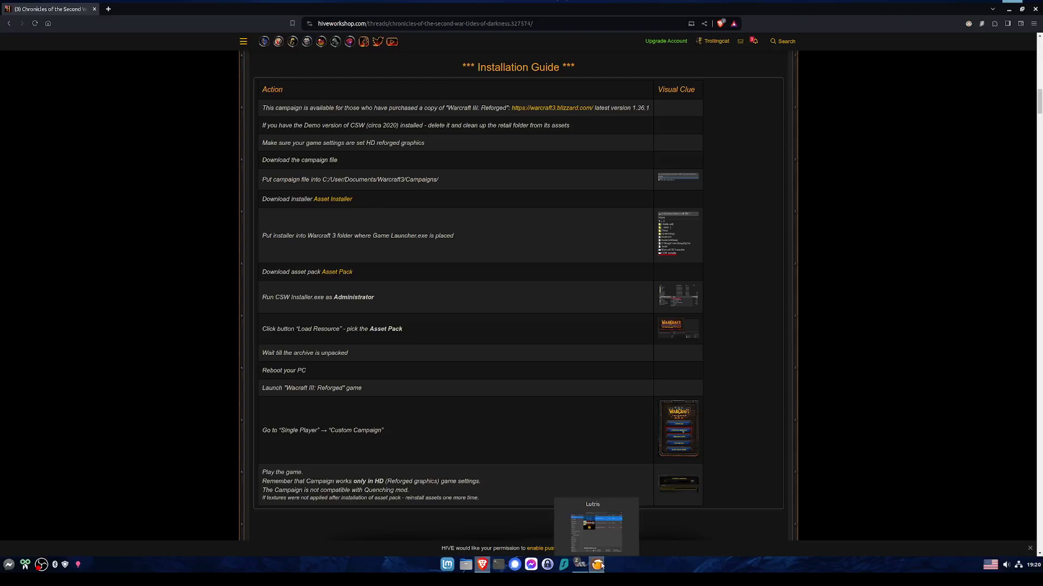
mouse_move(579, 564)
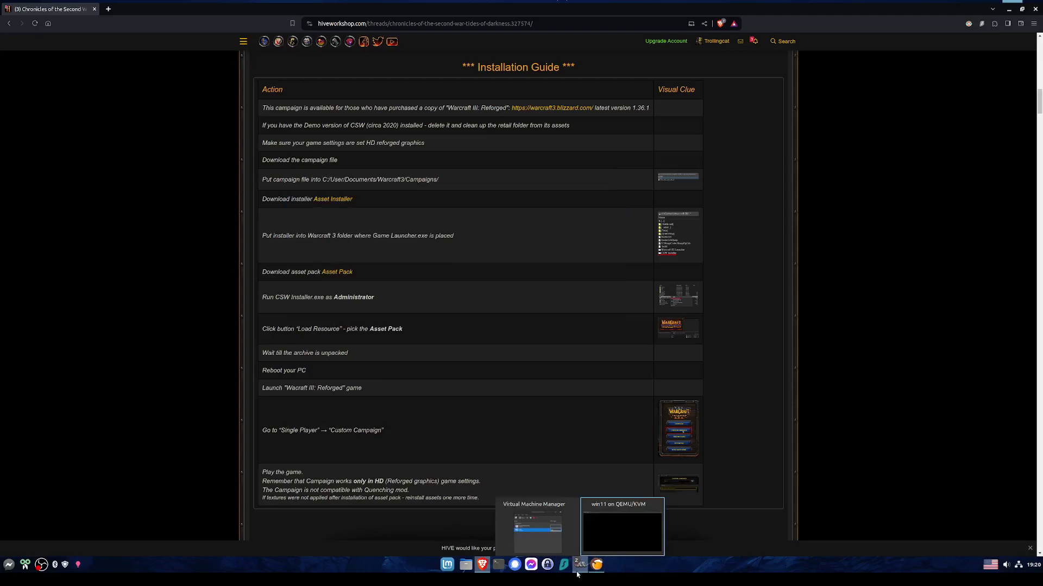
Step: Bring the Windows 11 VM forward and select the _retail_ folder in its Warcraft III window
click(620, 526)
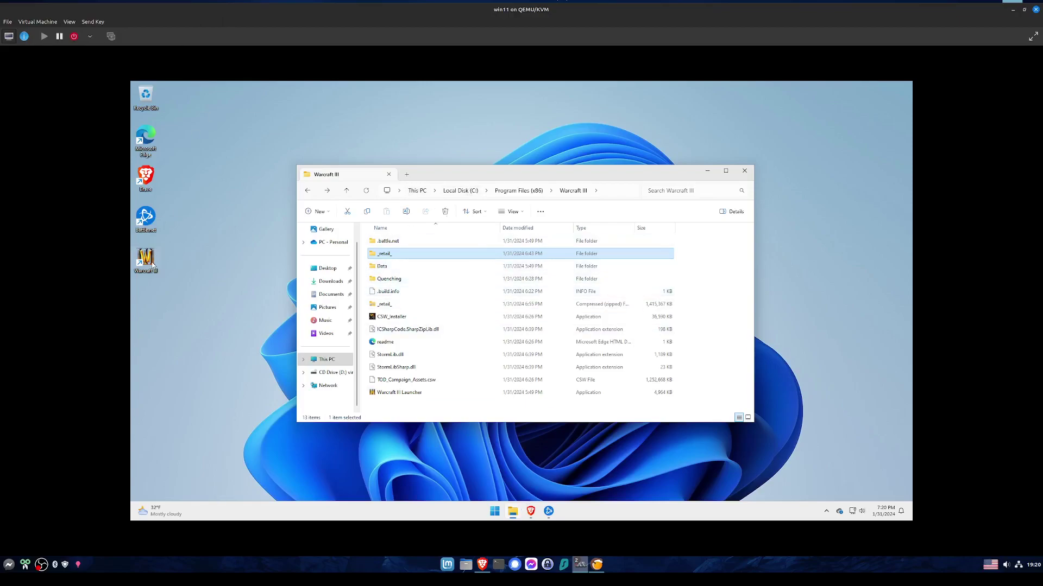
click(152, 264)
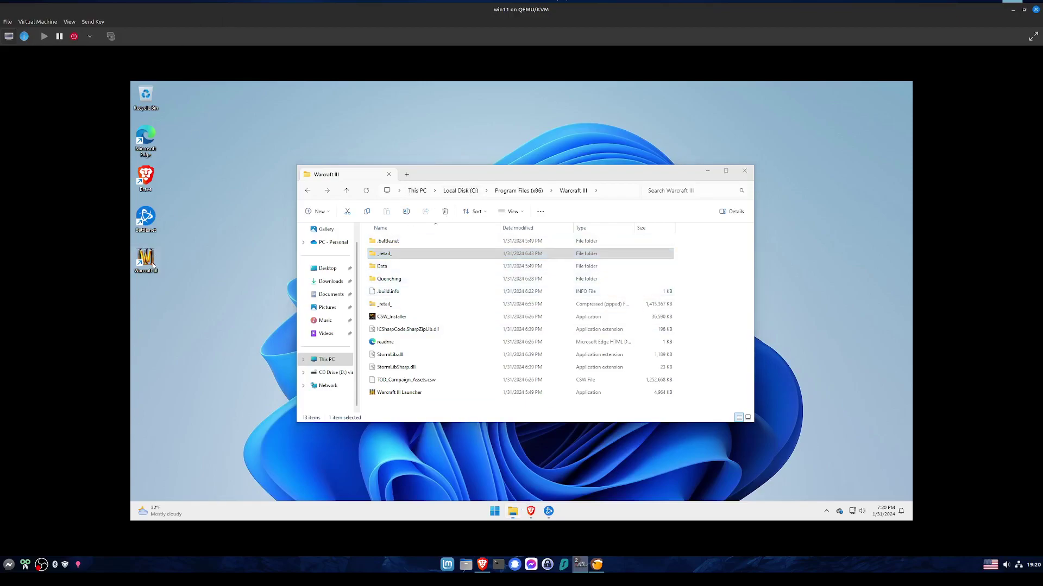
click(474, 260)
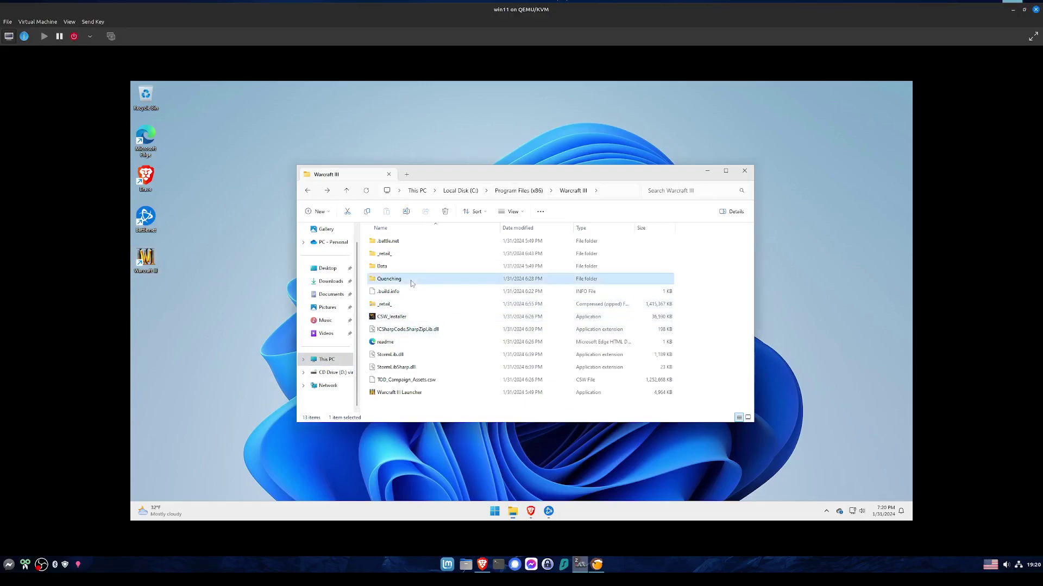
click(425, 259)
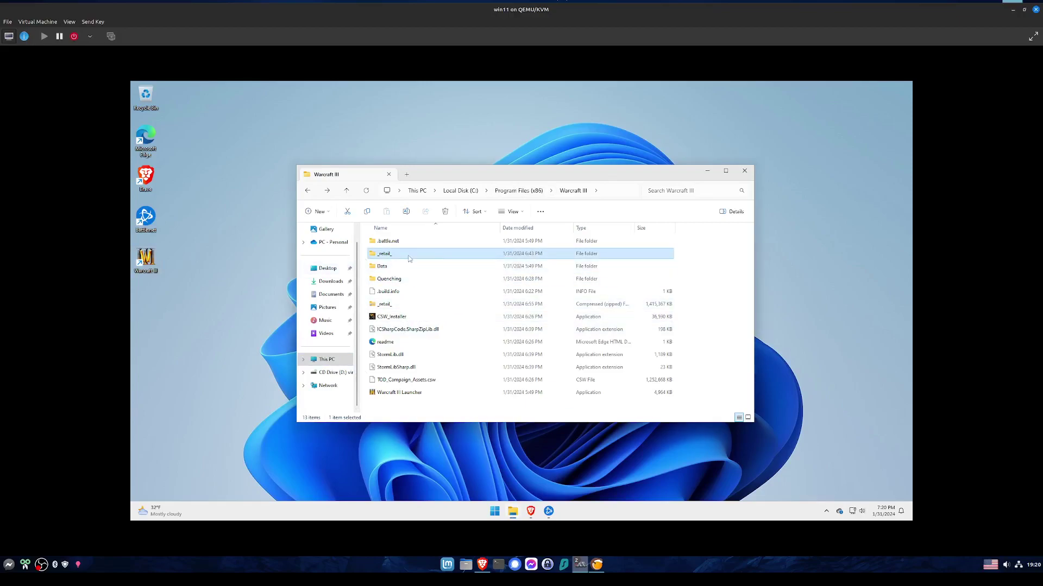
right_click(409, 258)
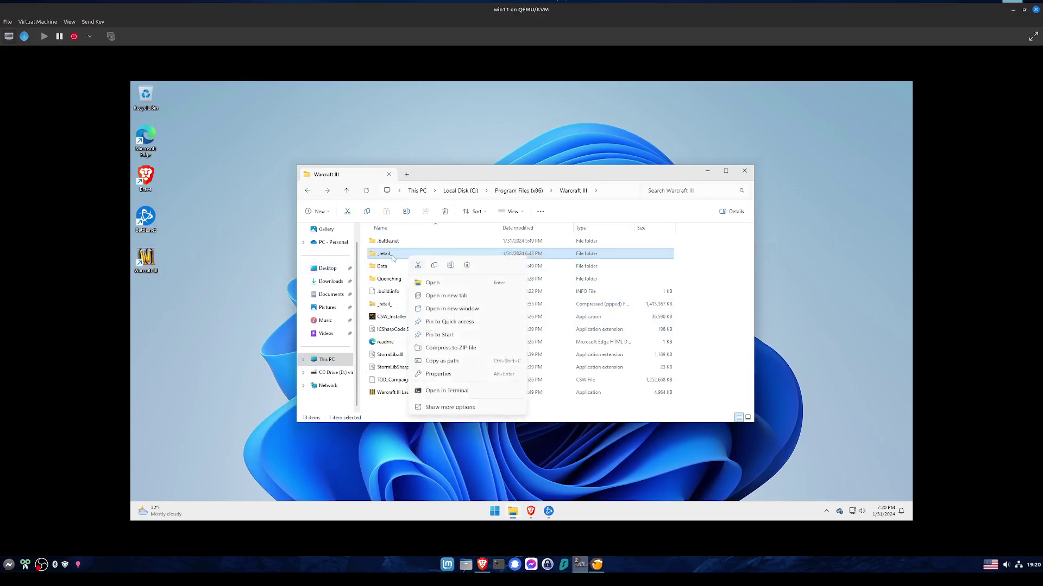
key(Escape)
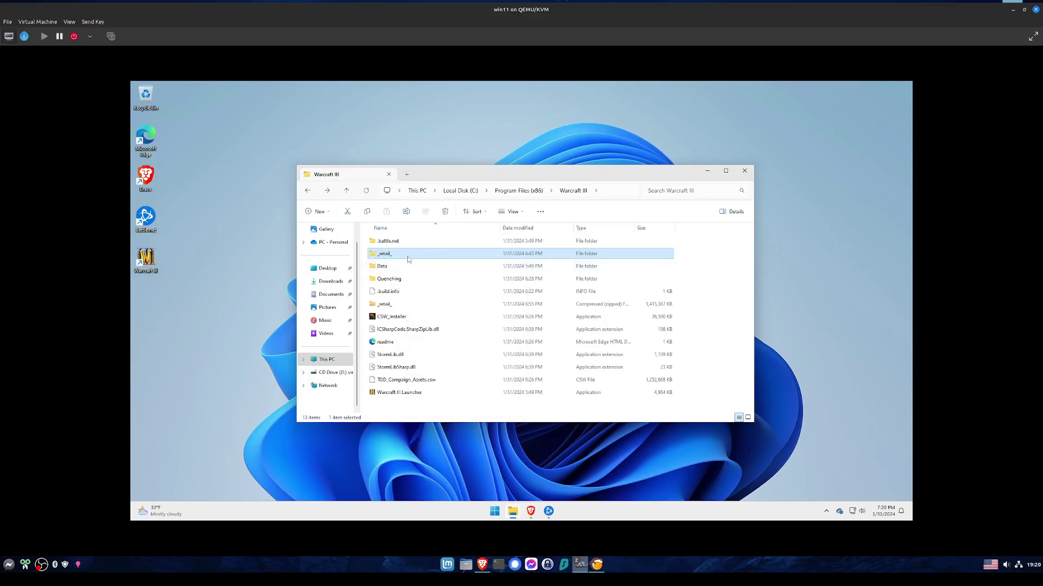
Step: Open Nemo and browse from home through Games and battlenet into drive_c
click(466, 566)
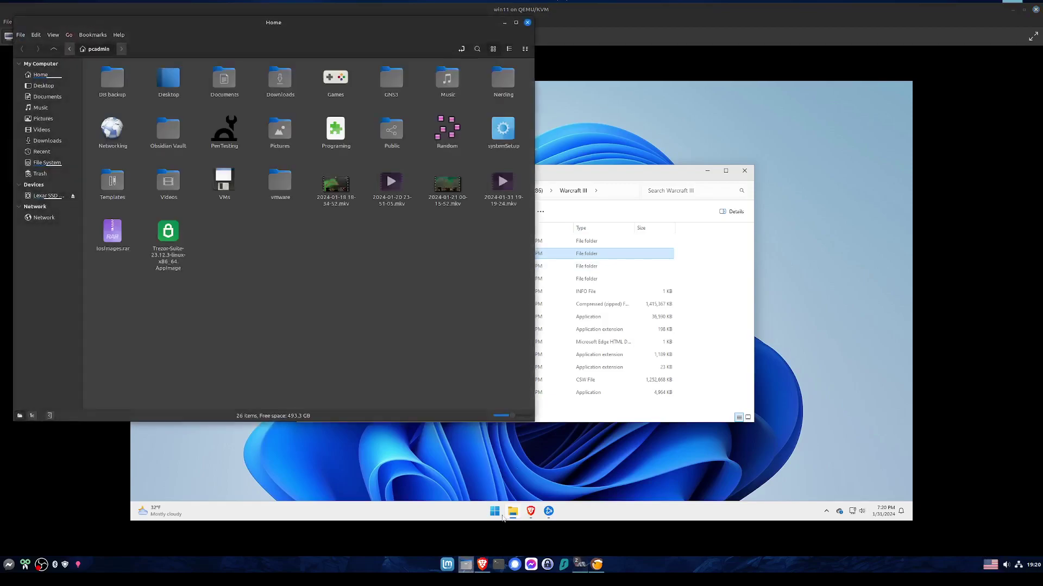
double_click(333, 80)
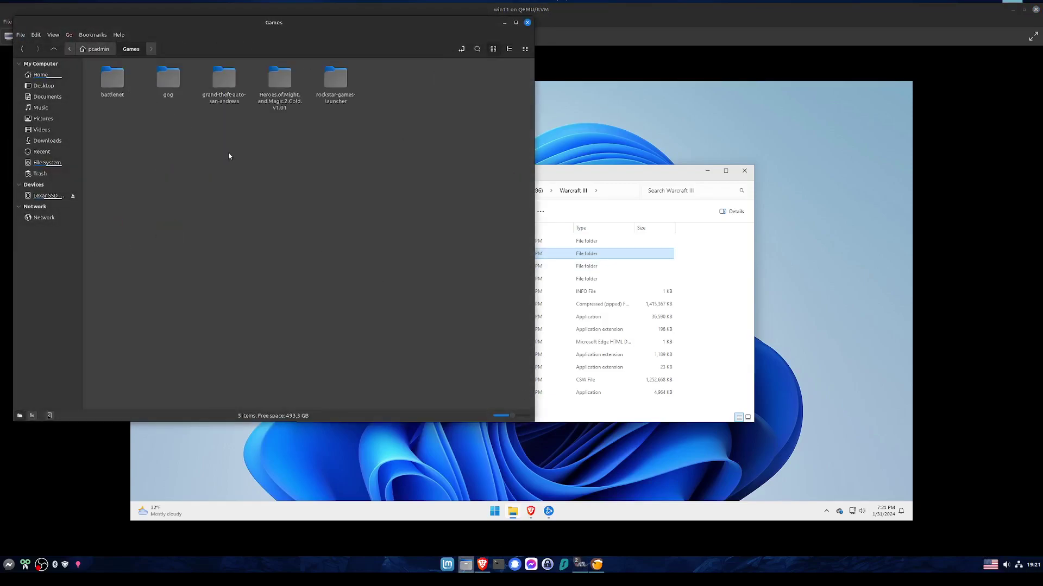
double_click(113, 80)
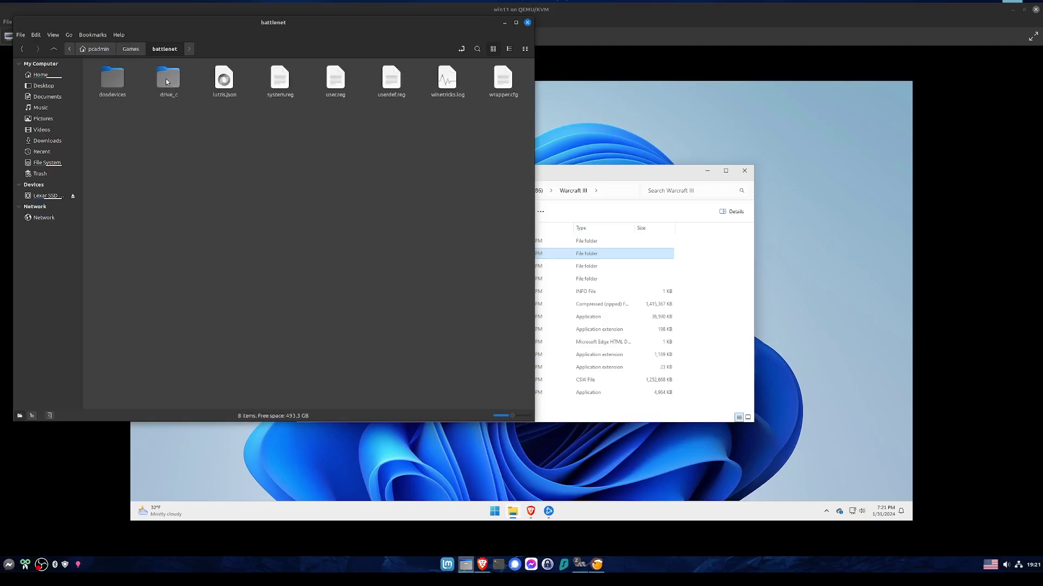
double_click(191, 100)
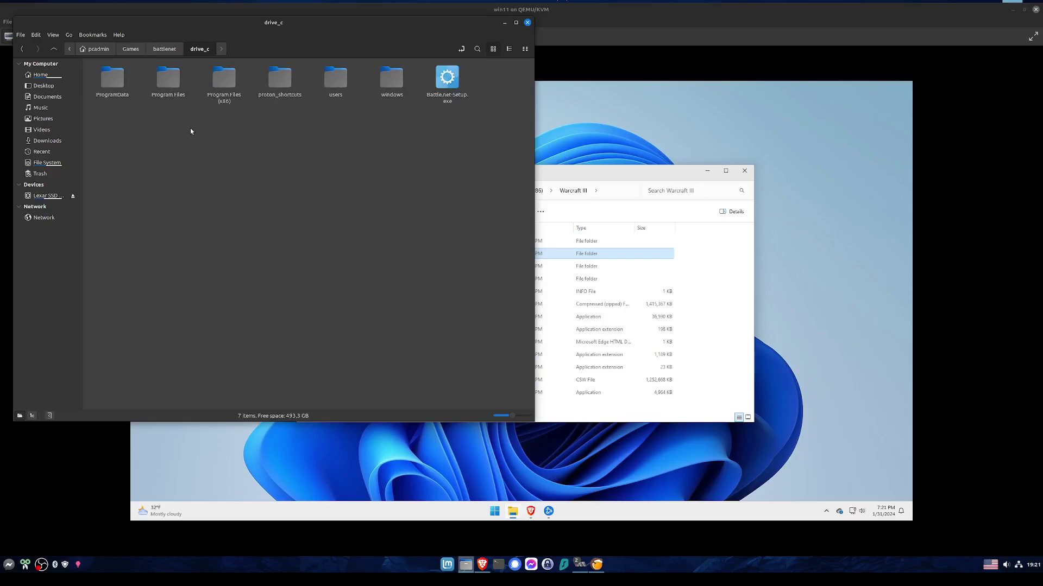
key(alt+Up)
key(Return)
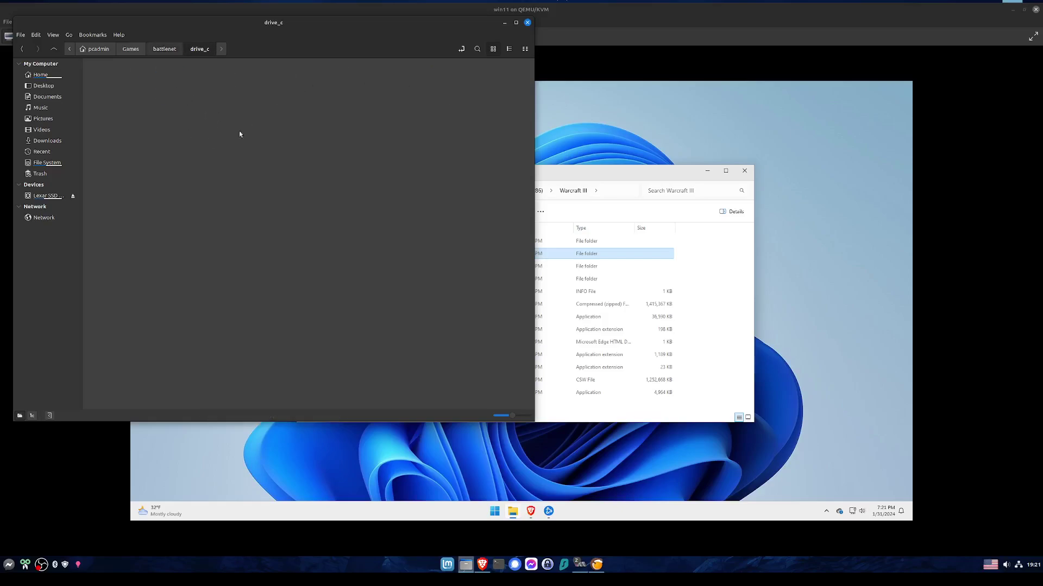
Step: Go into Program Files (x86) > Warcraft III and select _retail_Backup, then _retail_
double_click(224, 104)
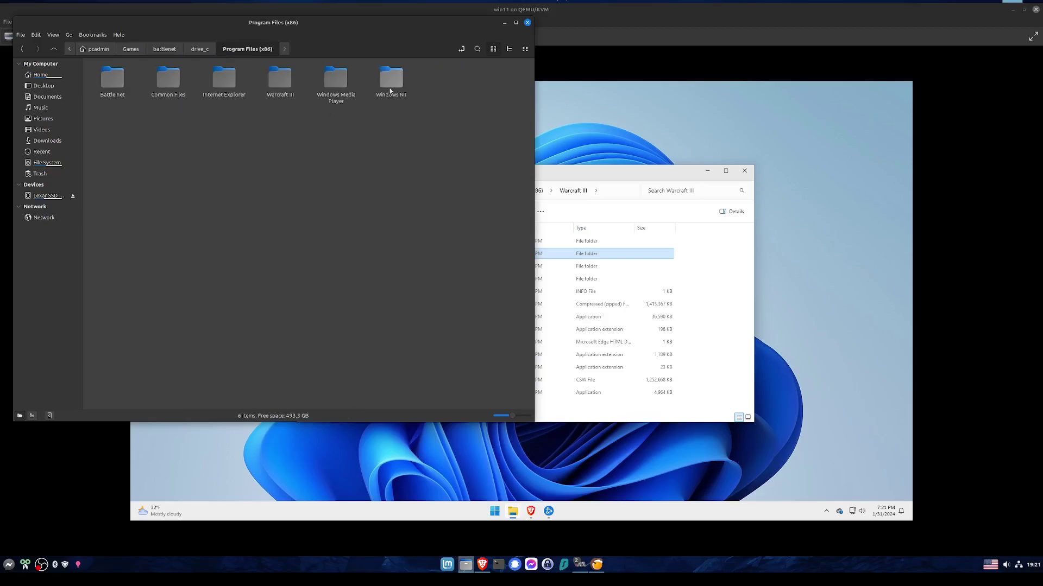
double_click(279, 81)
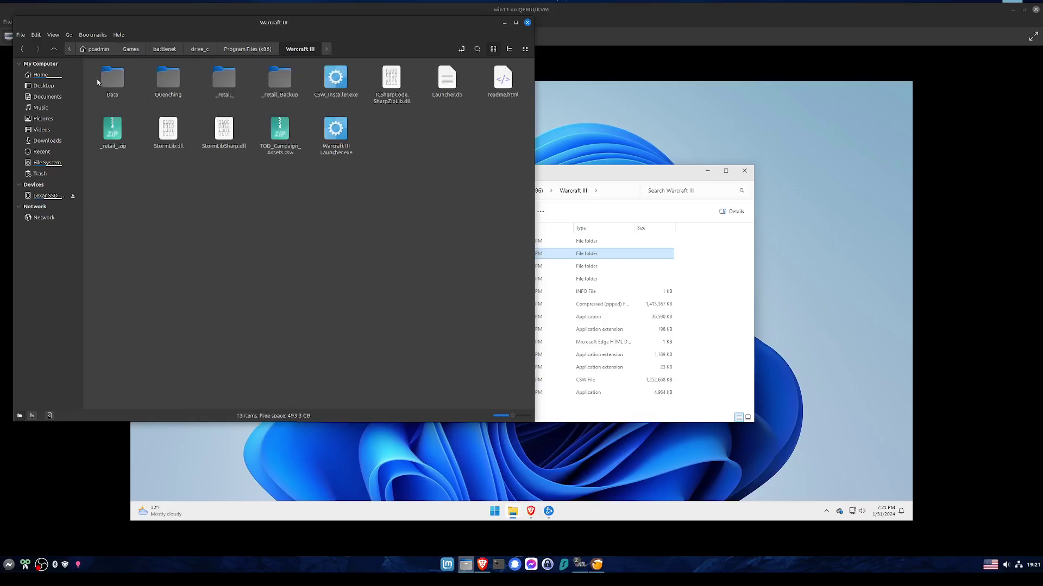
click(278, 91)
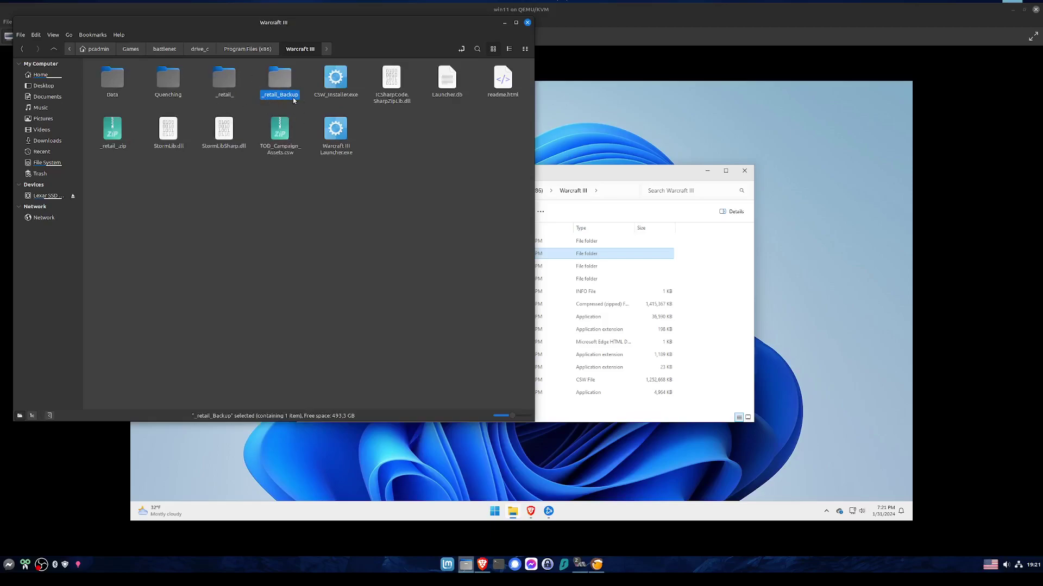
click(224, 92)
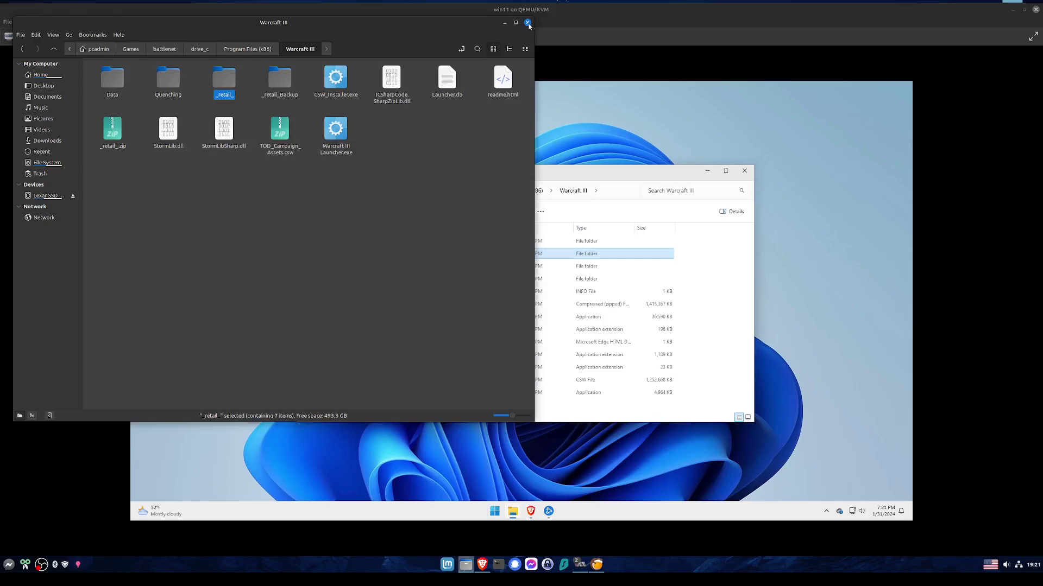
Step: Close Nemo, hide the VM, launch Blizzard Battle.net from Lutris, and show the Warcraft III page
click(528, 25)
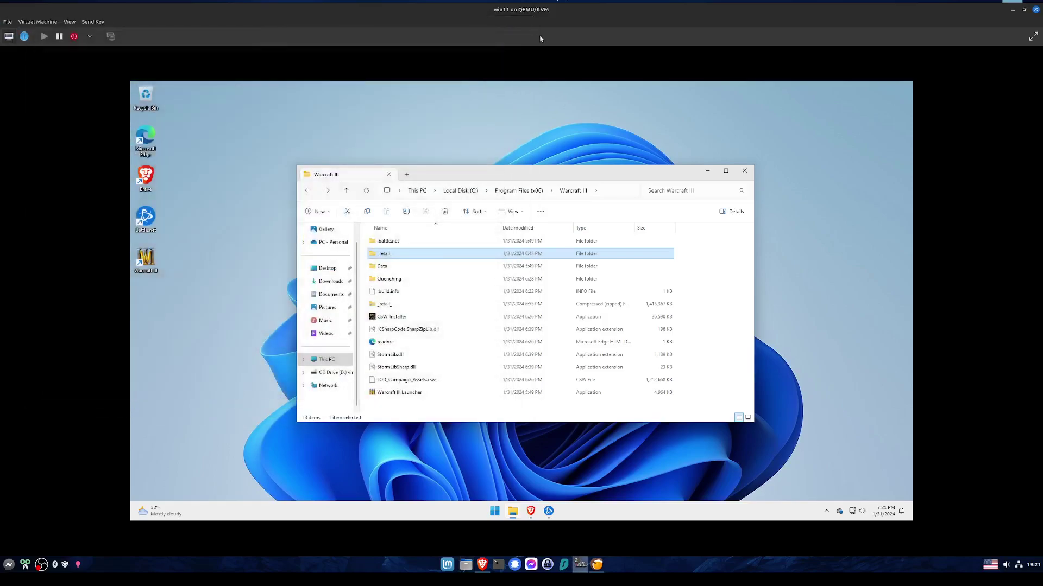
click(1013, 10)
click(596, 565)
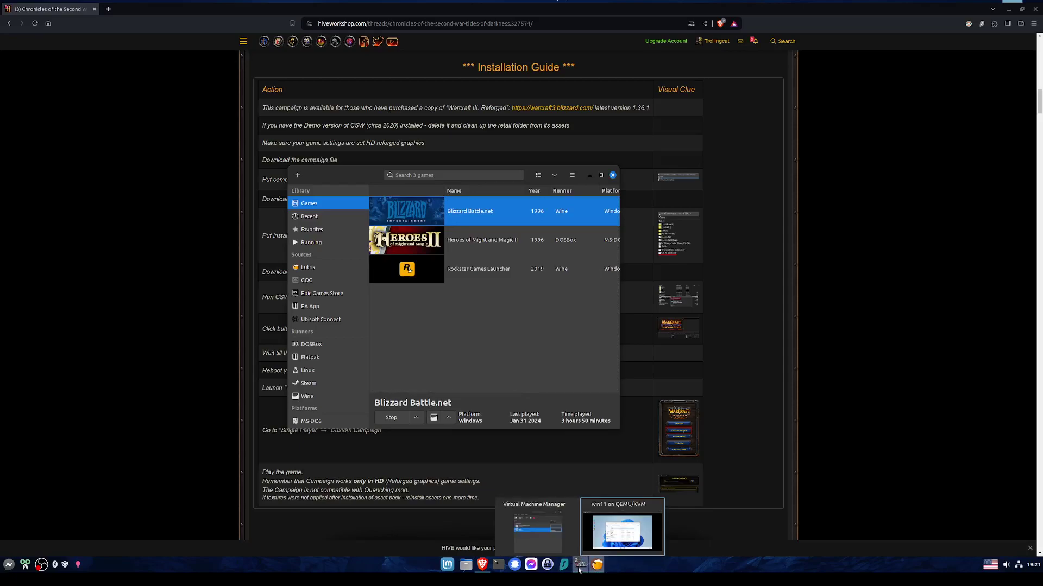
click(399, 417)
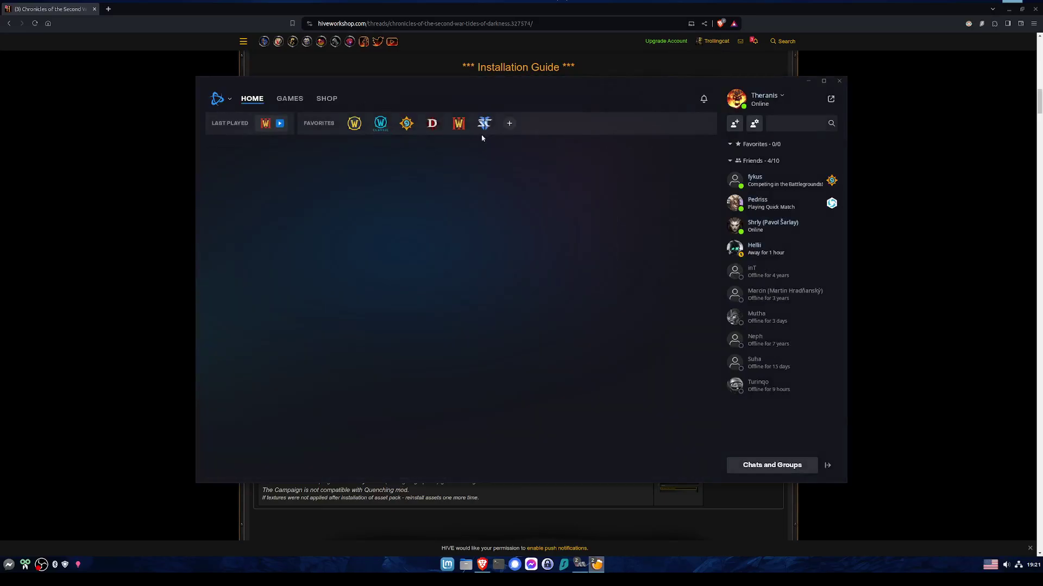
click(459, 123)
Step: Launch Warcraft III: Reforged from the Battle.net launcher
click(277, 439)
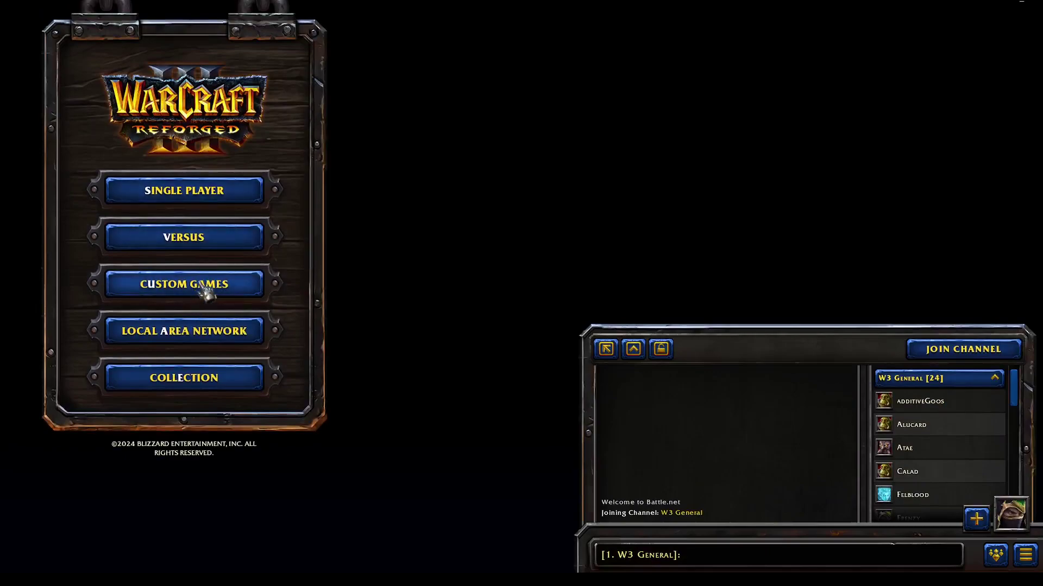
Step: Back out of Custom Games to the main menu and open Single Player
click(208, 287)
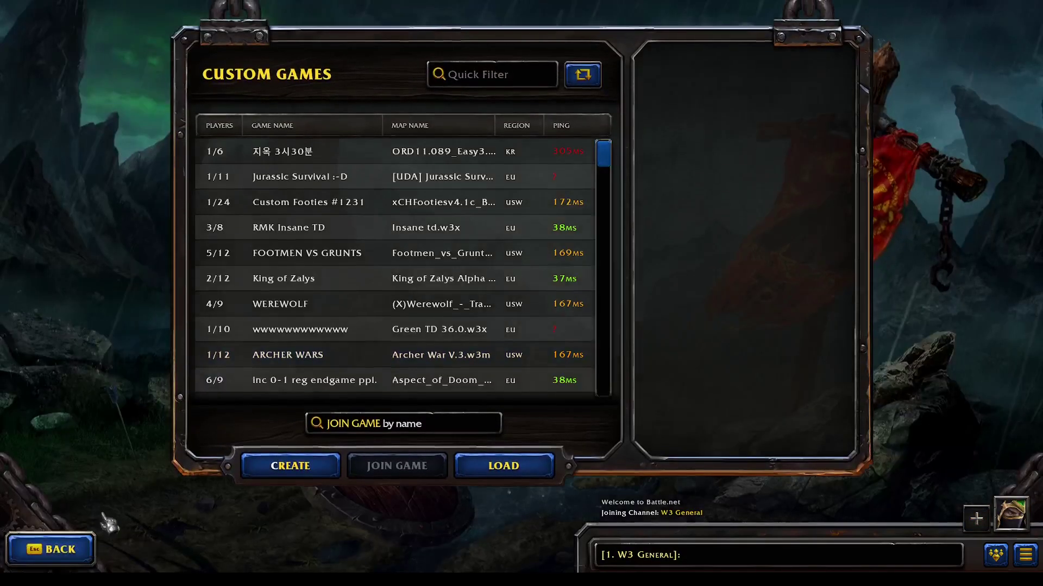
click(88, 545)
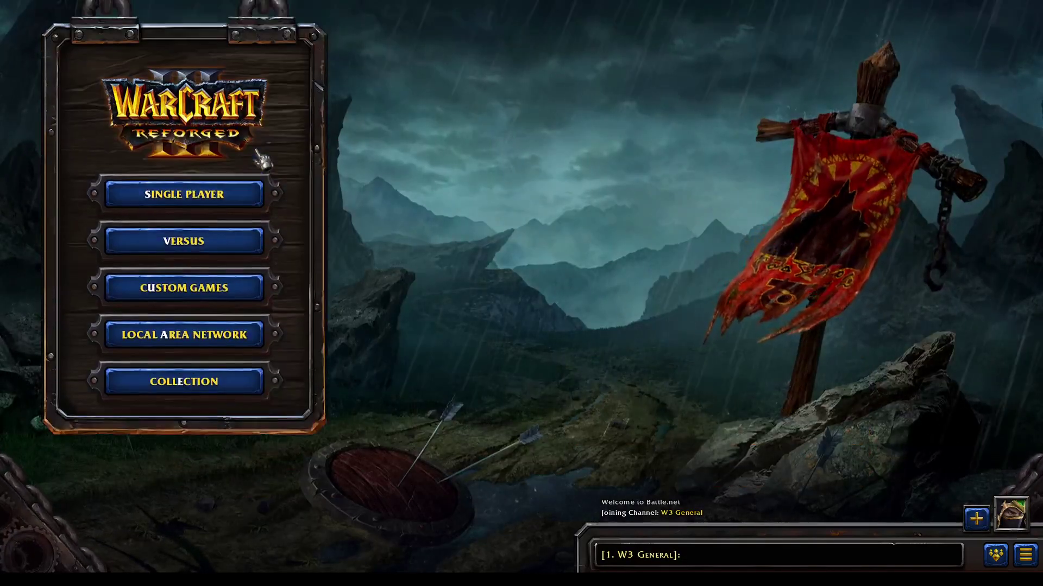
key(s)
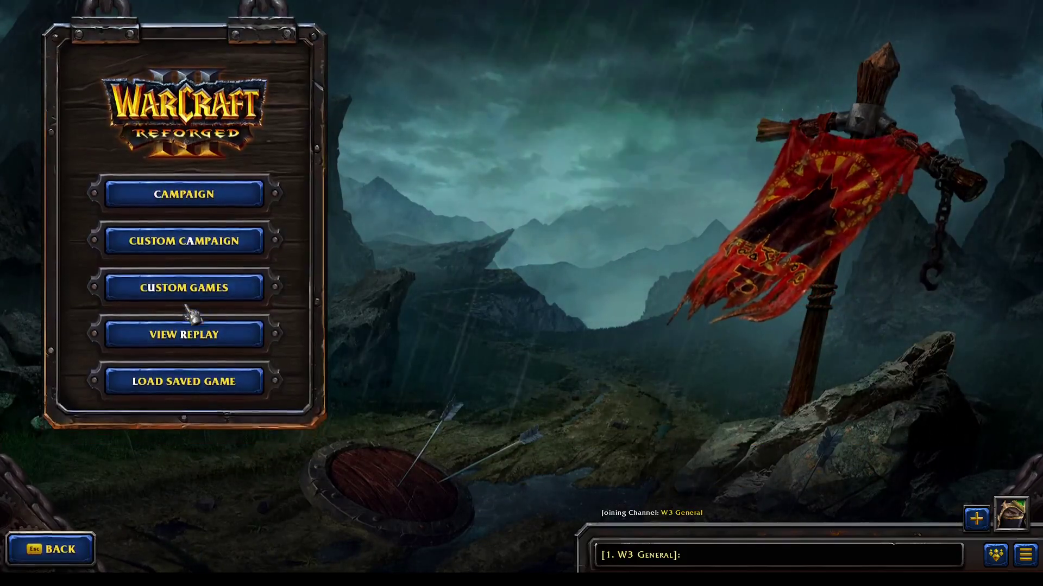
Step: Choose the Tides of Darkness custom campaign and start its Zul'dare mission
click(221, 247)
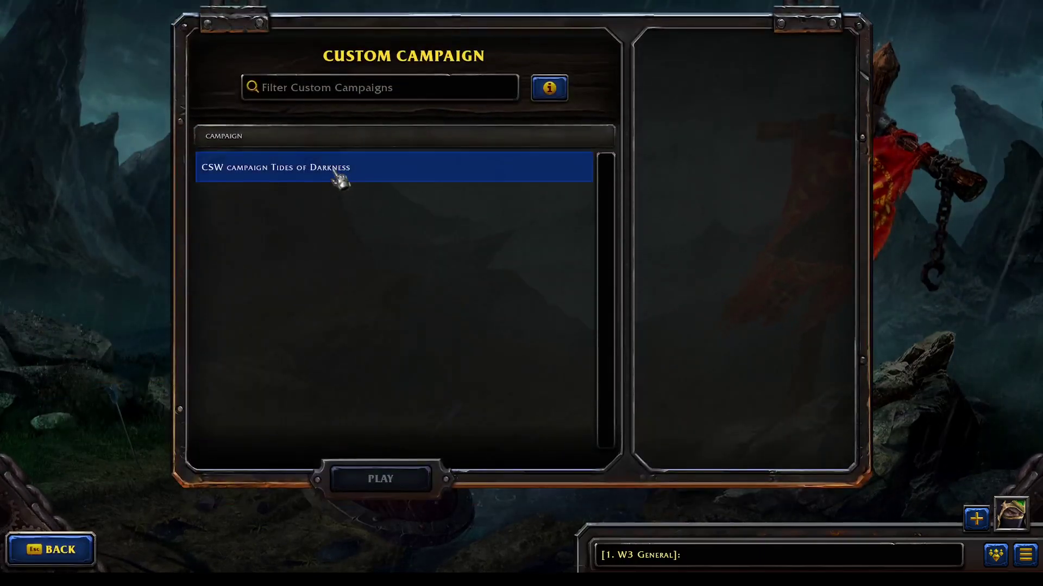
click(335, 172)
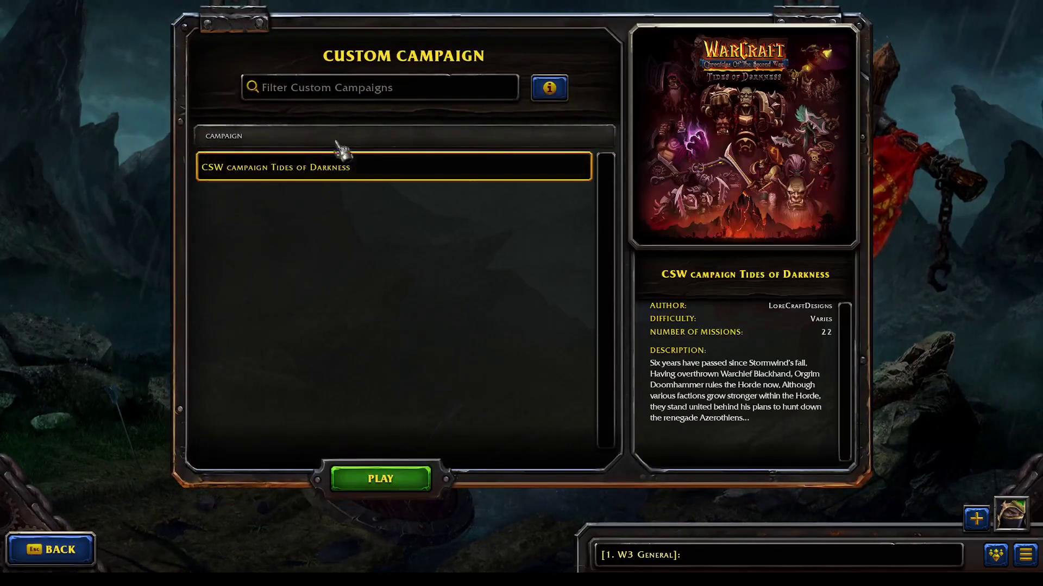
click(363, 480)
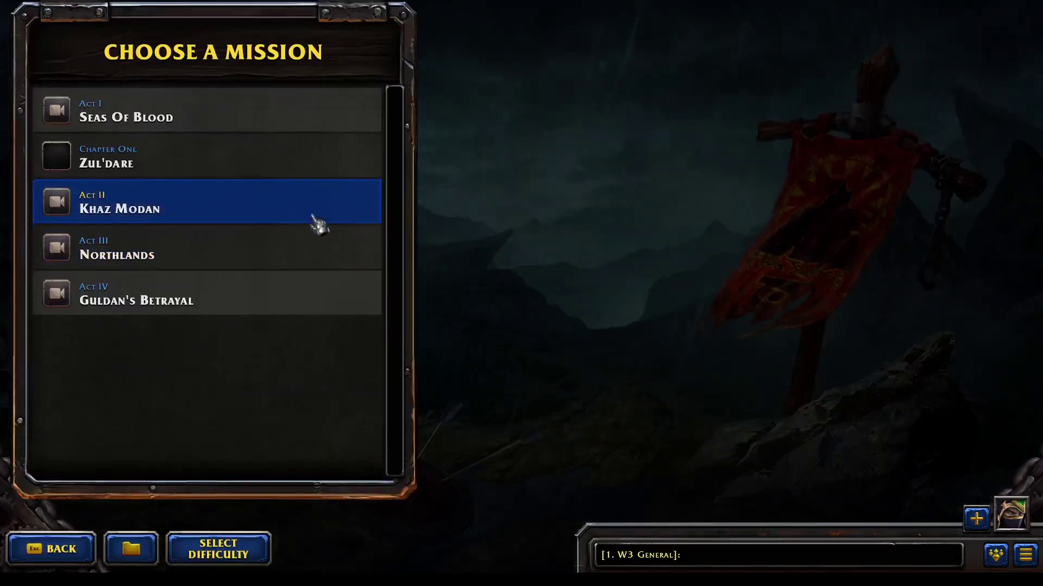
click(78, 100)
click(116, 154)
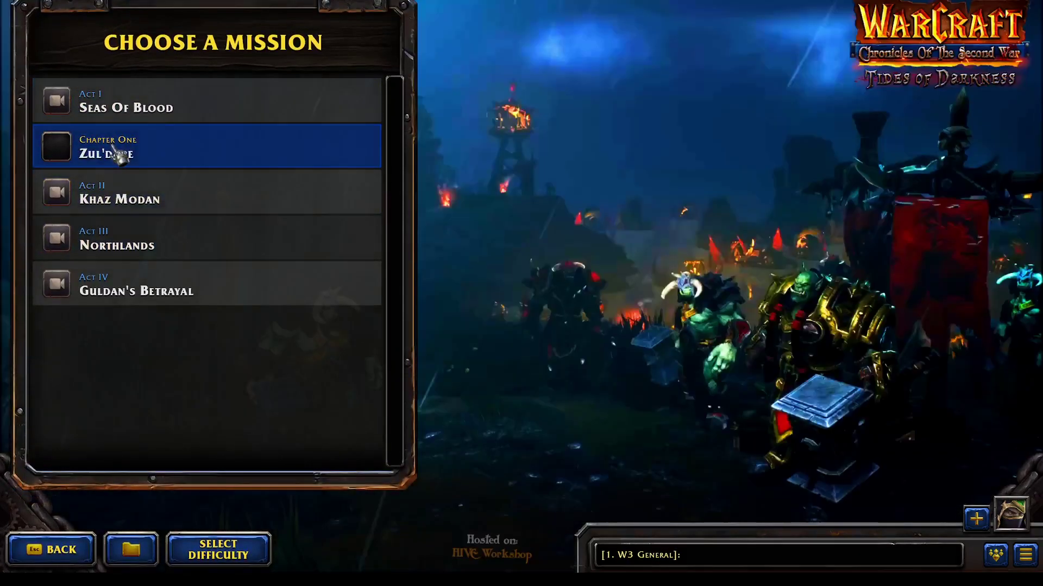
double_click(116, 154)
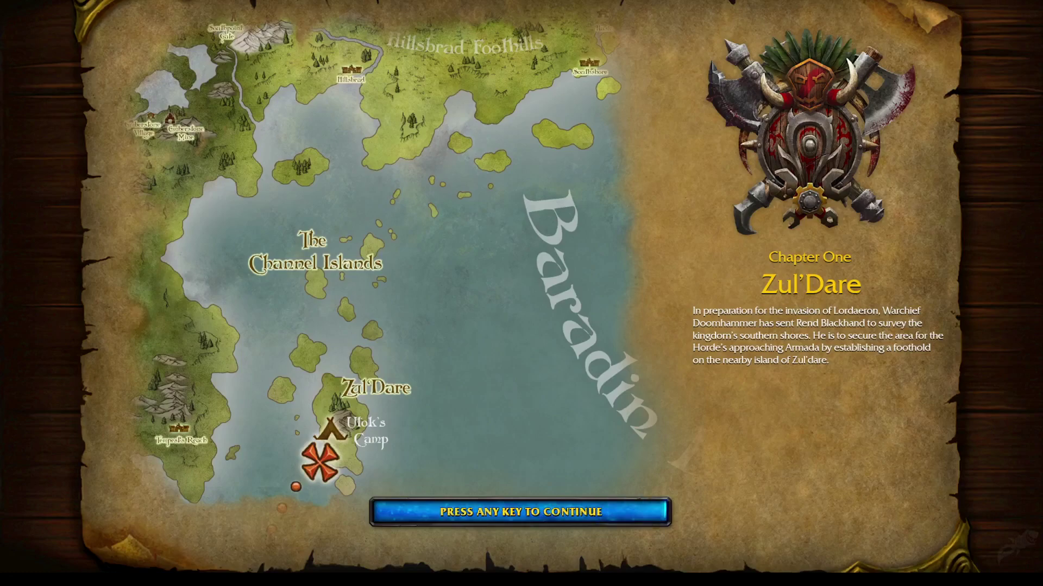
Step: Continue past loading, skip the cinematic, and move Dal'Rend Blackhand away and back toward the tower
key(space)
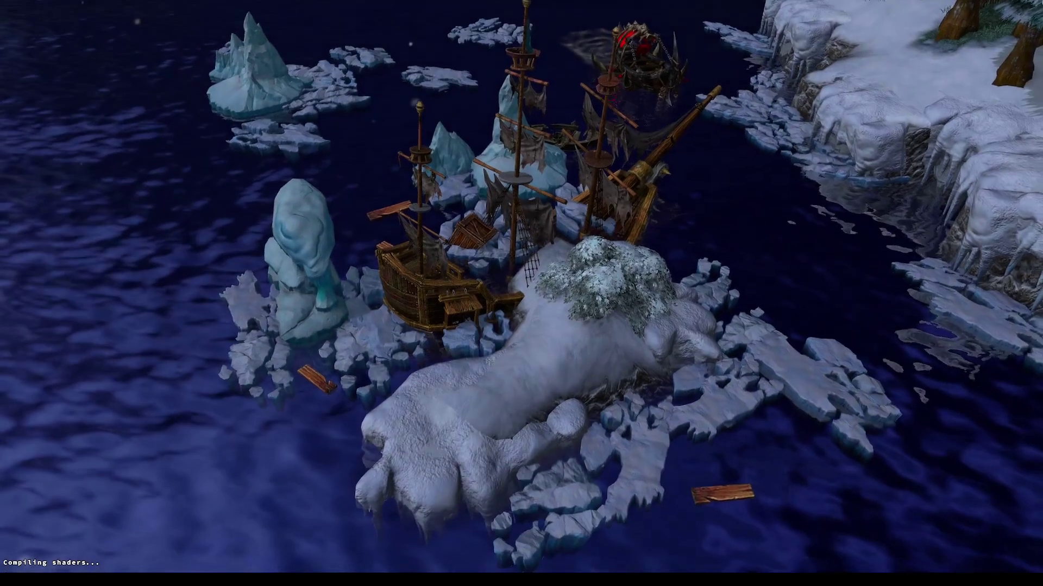
key(Escape)
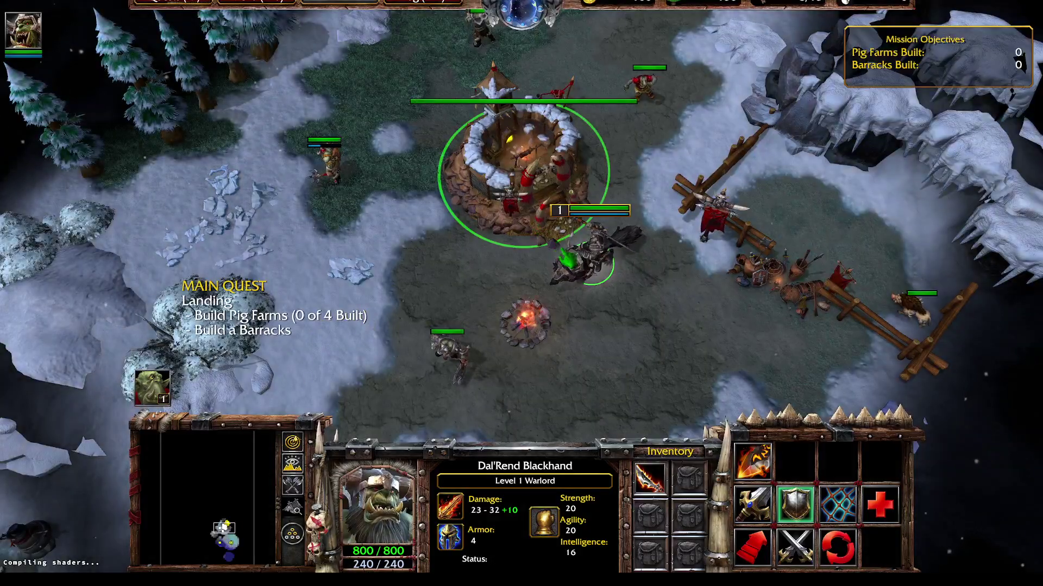
right_click(616, 337)
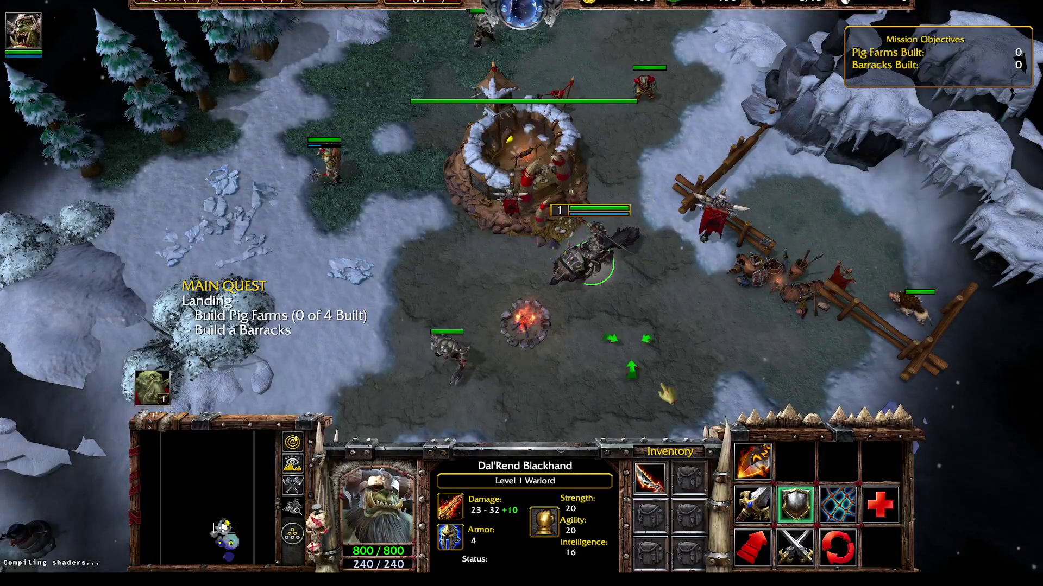
right_click(440, 232)
Step: Move Utok Scratcher and Dal'Rend up-left, then end the game and quit the mission
click(326, 159)
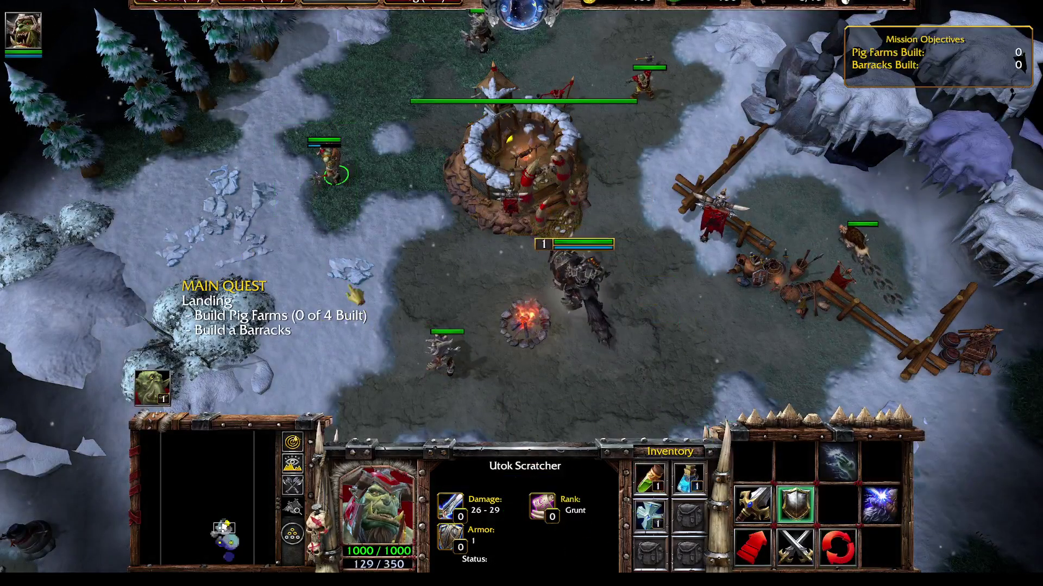
right_click(289, 45)
click(359, 214)
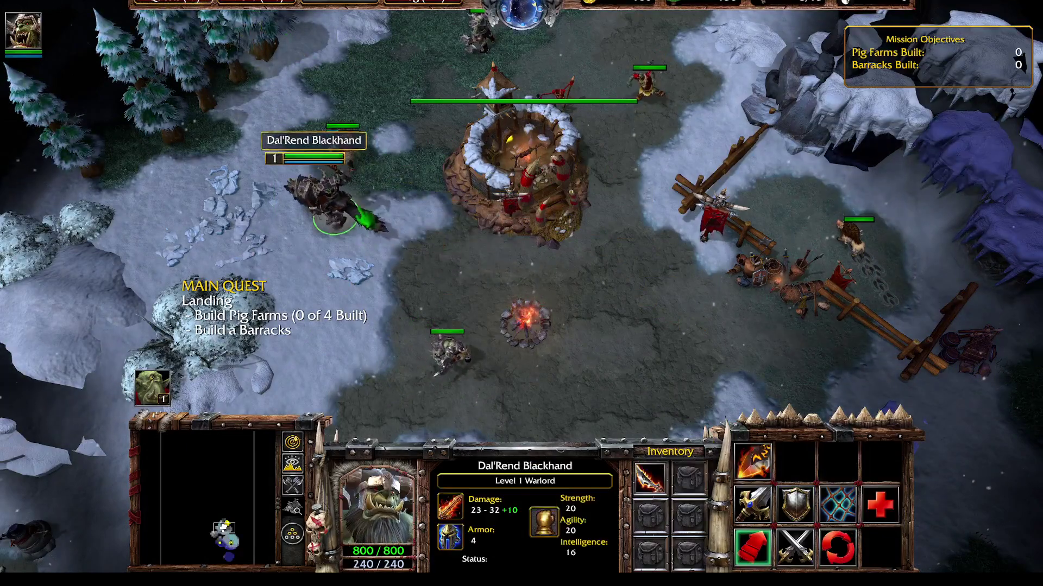
right_click(432, 259)
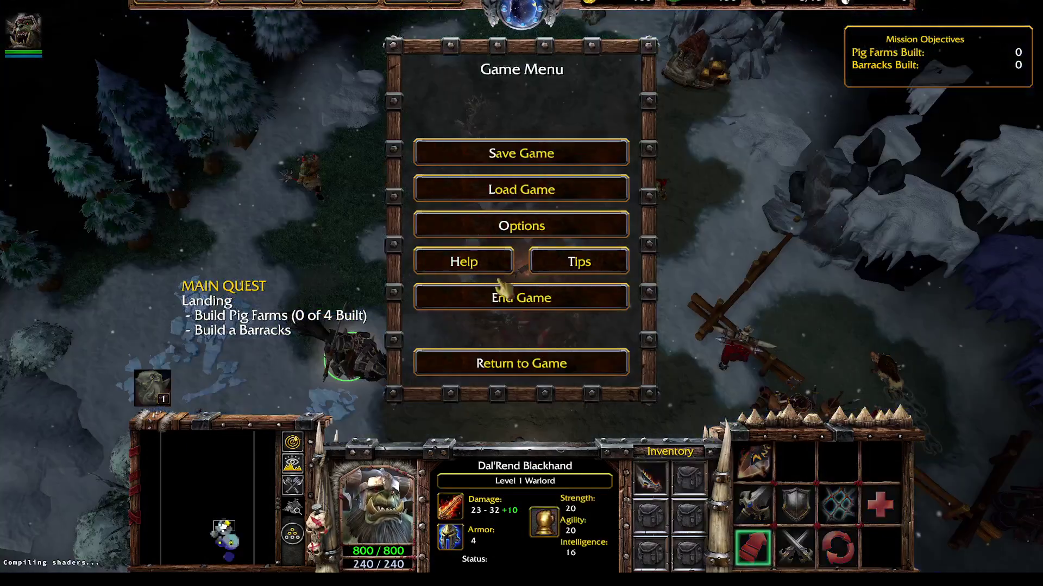
click(500, 298)
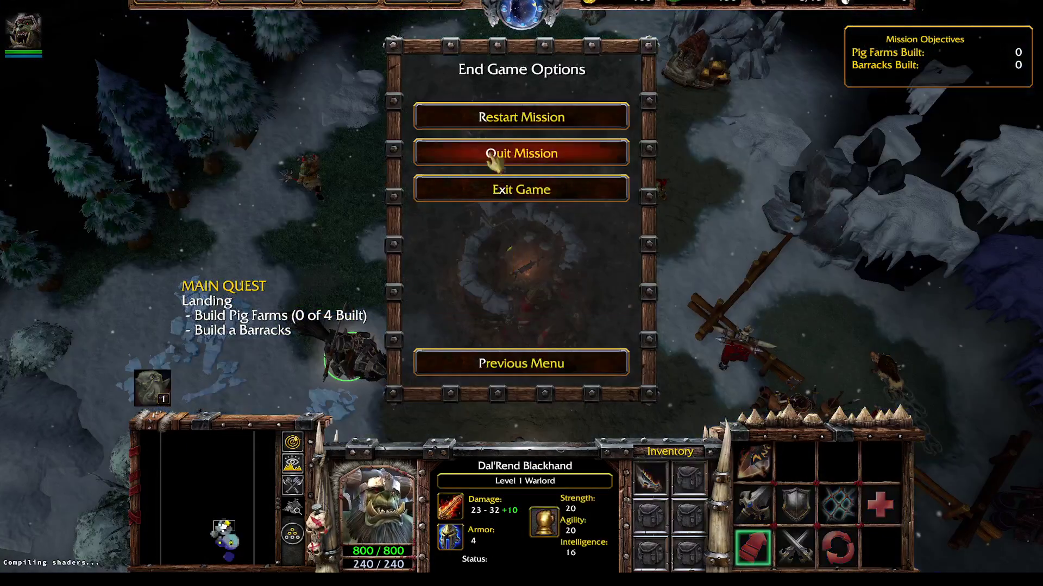
click(494, 152)
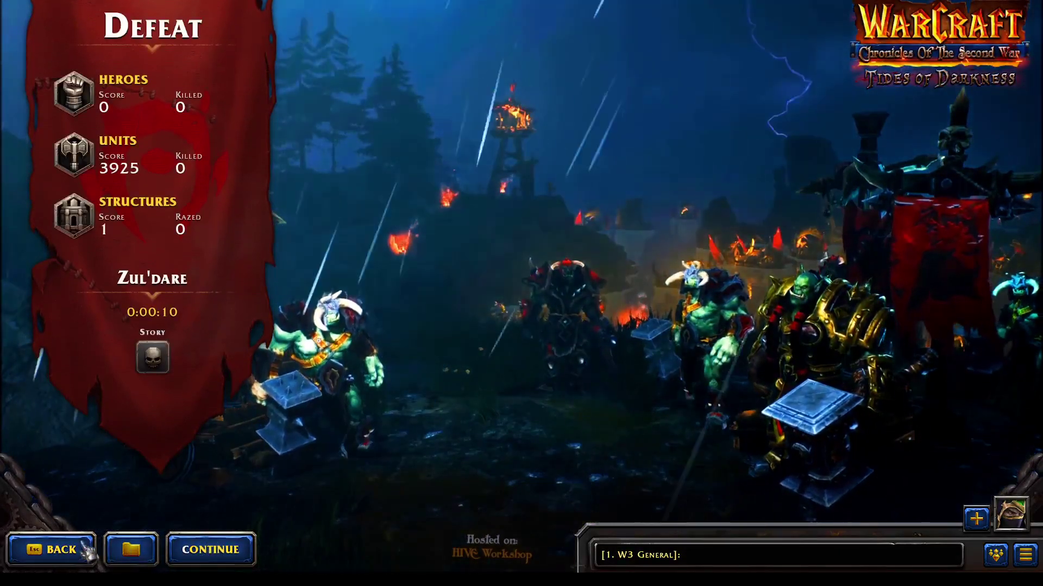
Step: Leave the Defeat screen, reload Zul'dare from the mission list, and bring Lutris forward
click(63, 546)
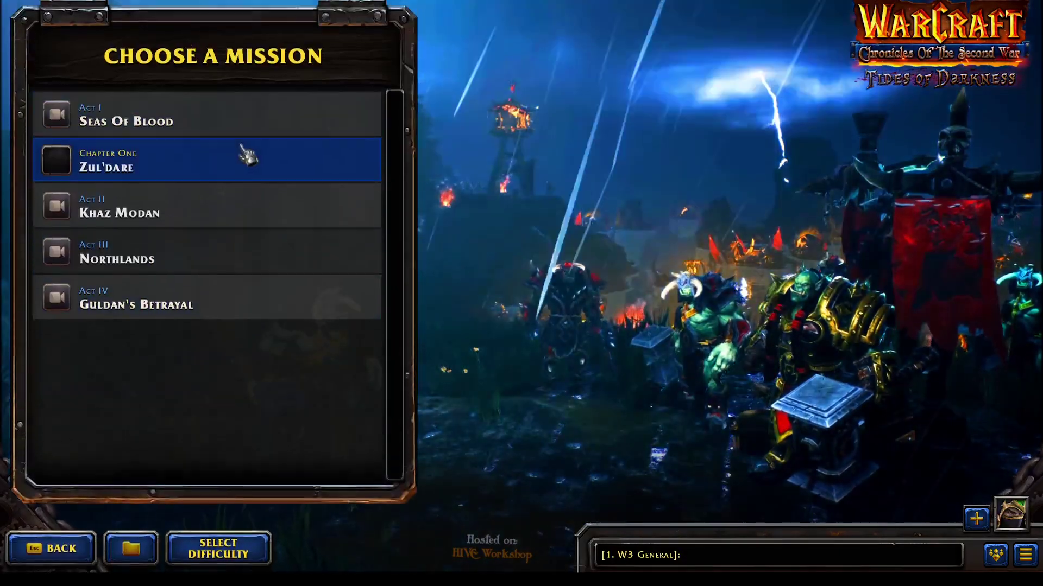
click(170, 106)
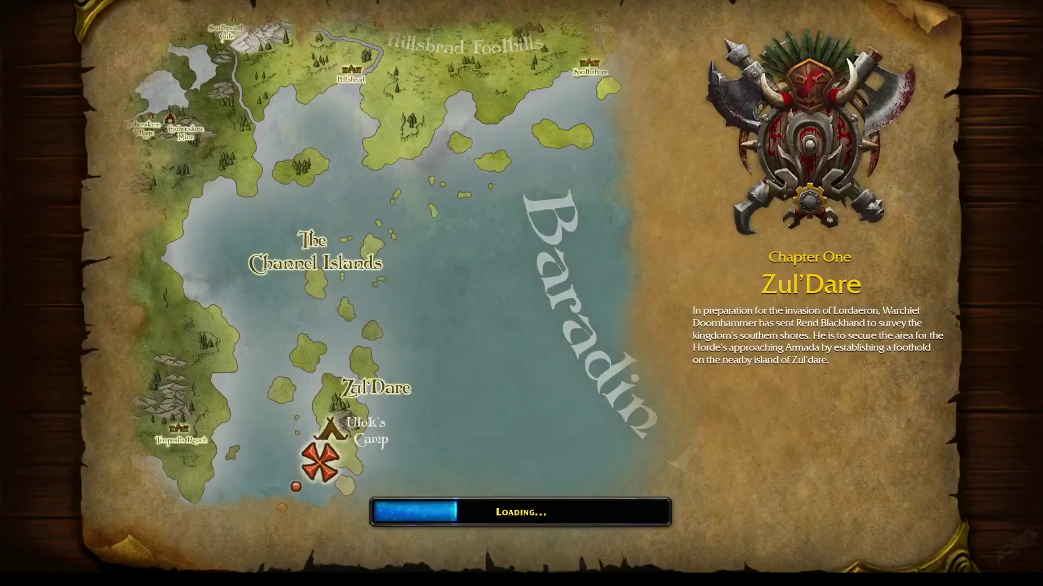
key(alt+Tab)
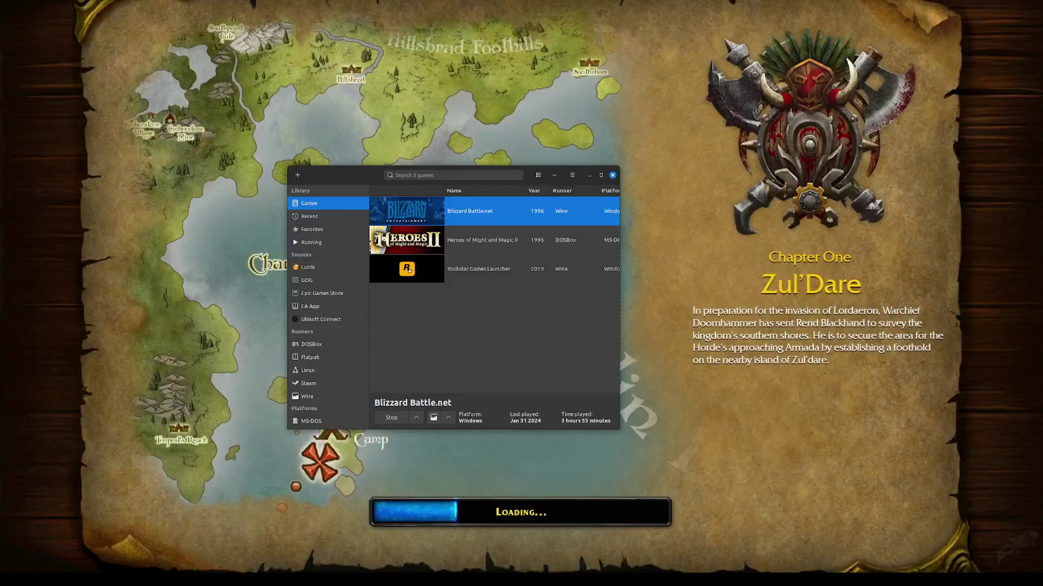